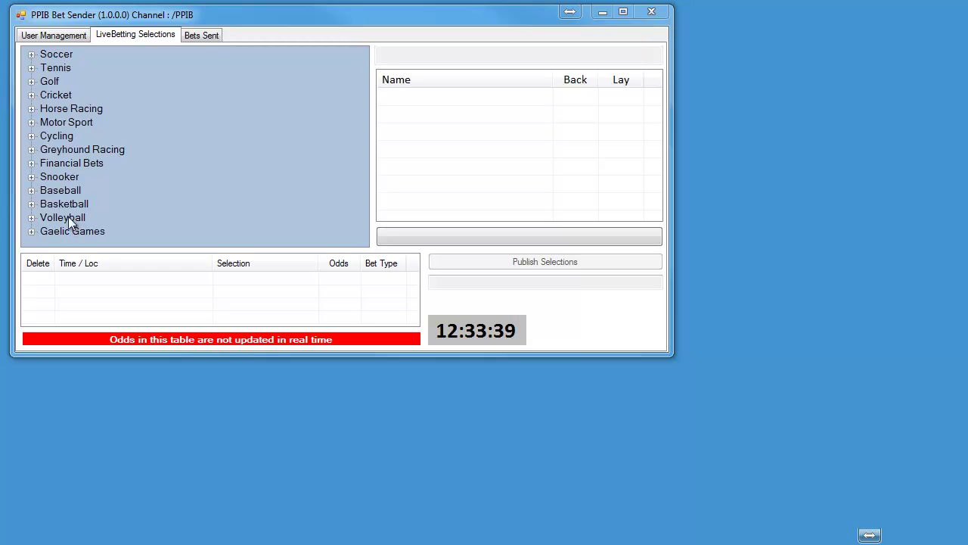
Step: Open the 12:42 A3 480m race under Greyhound Racing > BAGS Cards > Newc 6th Jun
{"action": "left_click", "coordinate": [31, 149]}
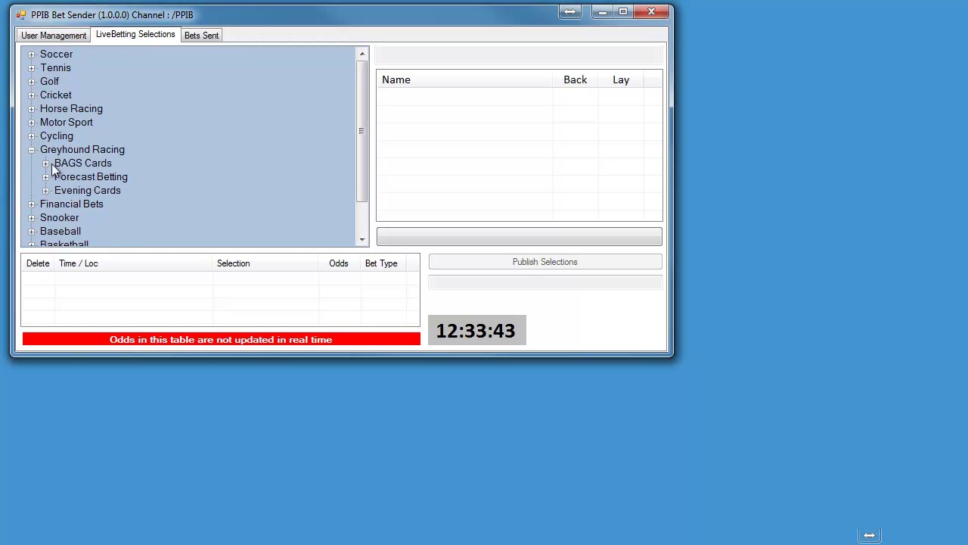
{"action": "left_click", "coordinate": [50, 163]}
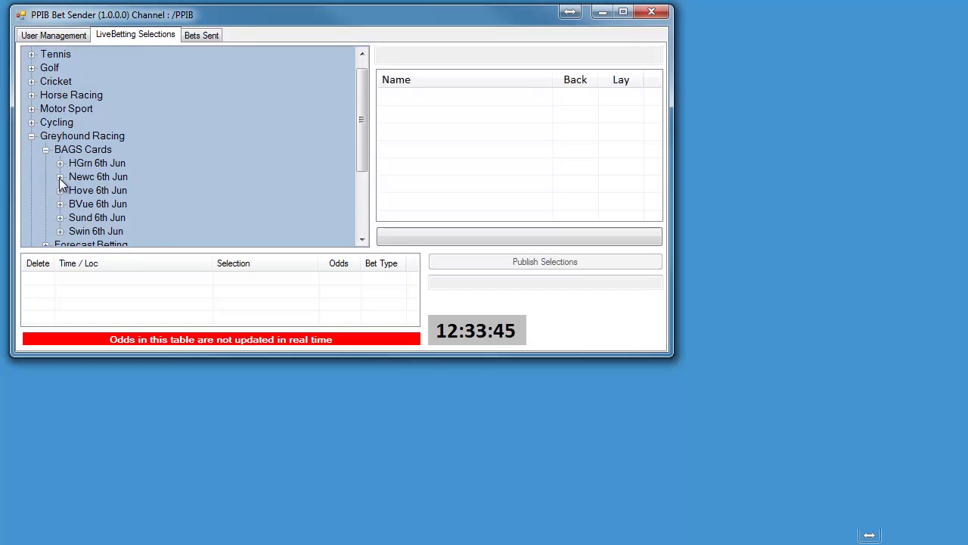
{"action": "left_click", "coordinate": [60, 177]}
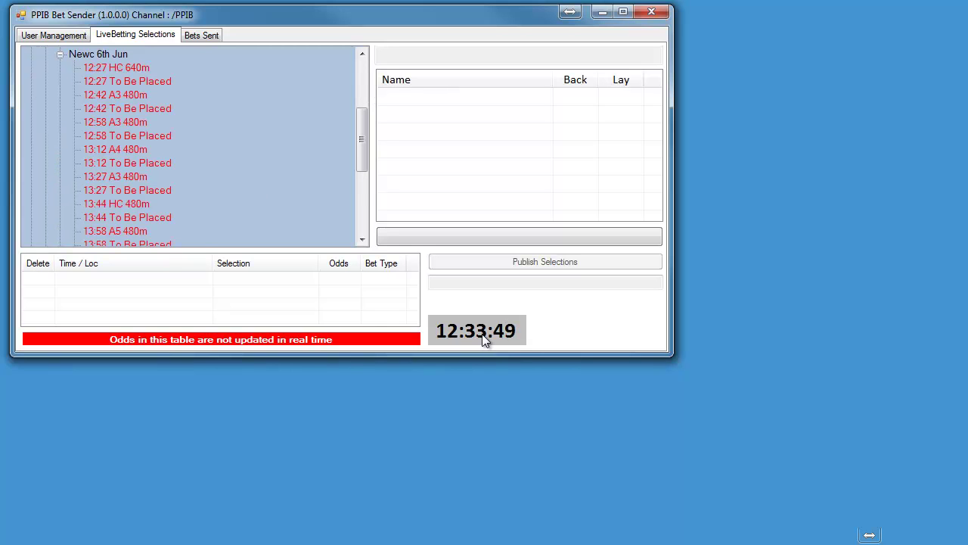
{"action": "left_click", "coordinate": [107, 96]}
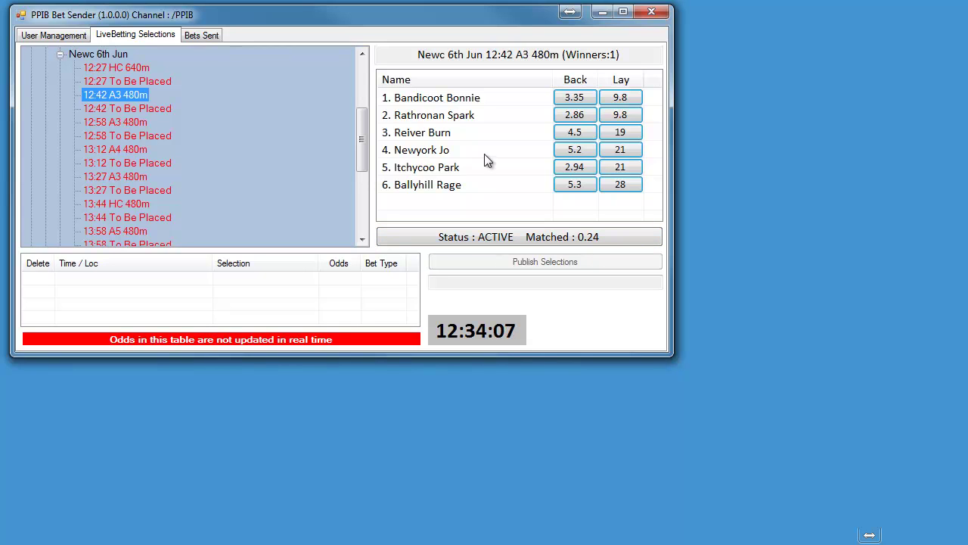
Step: Add a Back 2.86 bet on Rathronan Spark, then delete it from the pending bets
{"action": "left_click", "coordinate": [574, 115]}
{"action": "left_click", "coordinate": [577, 118]}
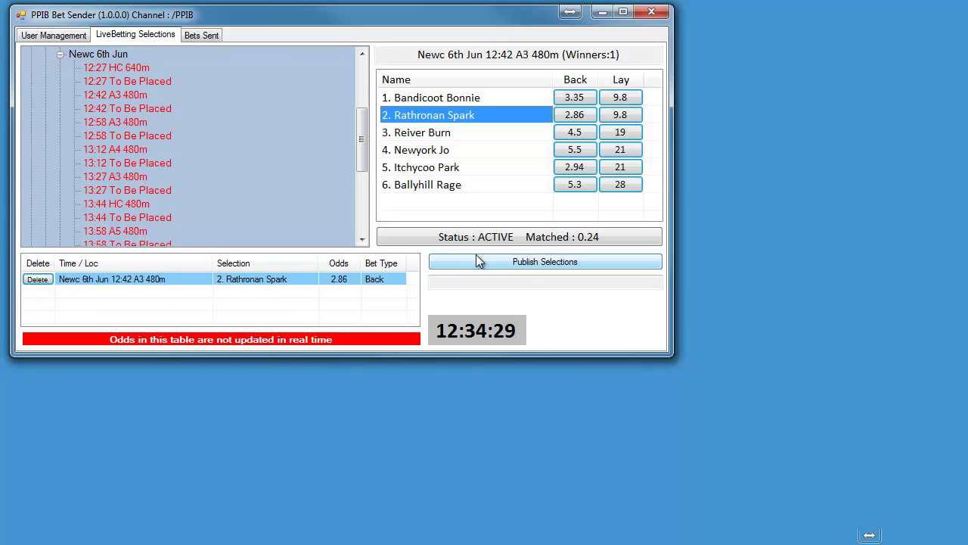
{"action": "left_click", "coordinate": [512, 262]}
{"action": "left_click", "coordinate": [34, 280]}
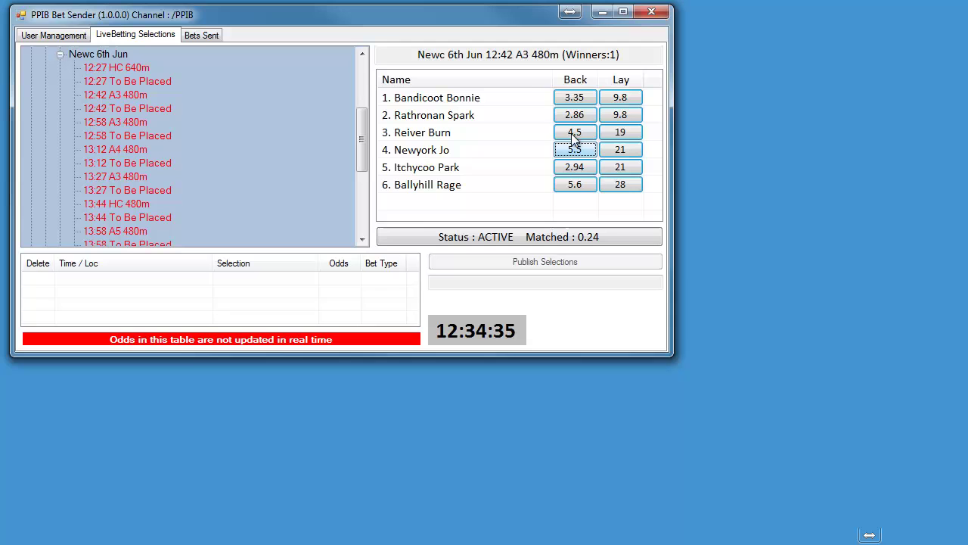
Step: Queue a Back on Itchycoo Park at 2.94 and a Lay on Bandicoot Bonnie at 9.8
{"action": "left_click", "coordinate": [572, 169]}
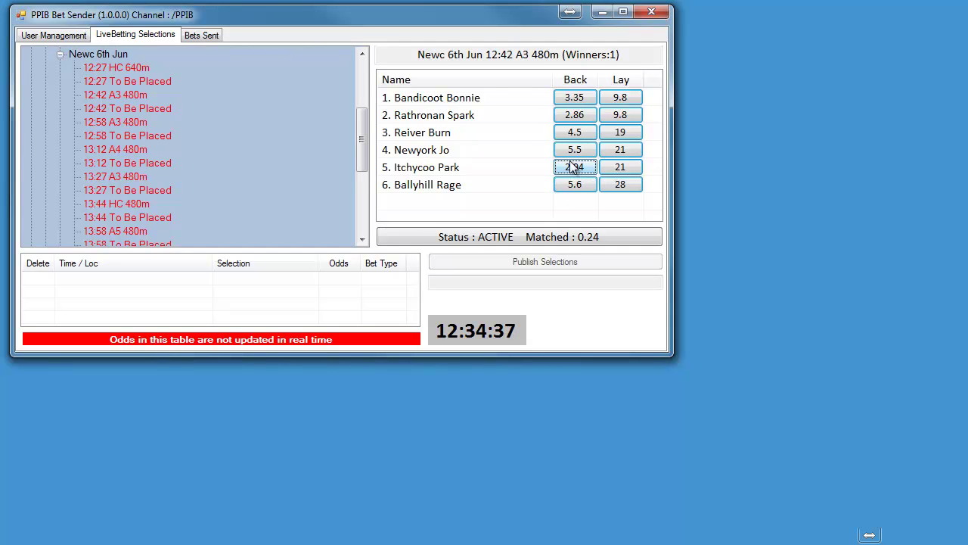
{"action": "left_click", "coordinate": [572, 170]}
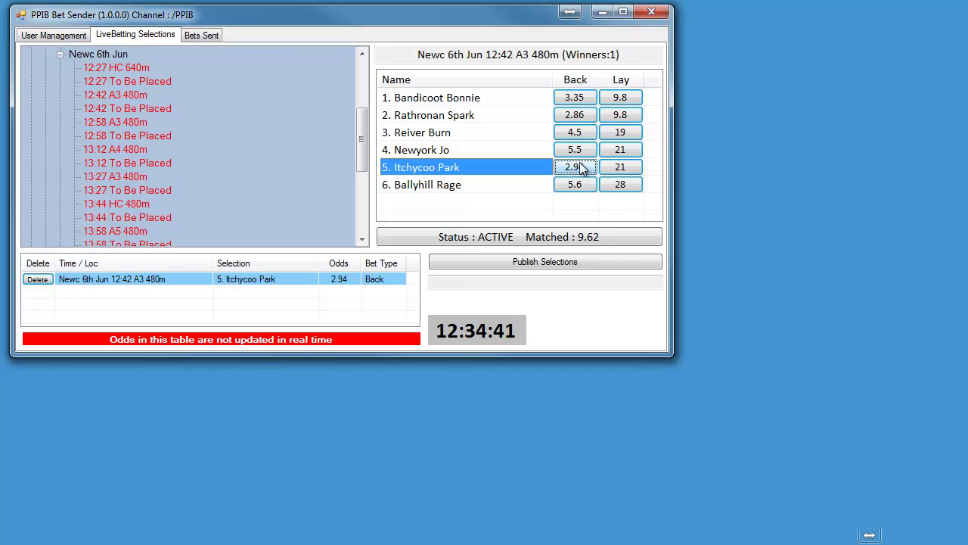
{"action": "left_click", "coordinate": [615, 123]}
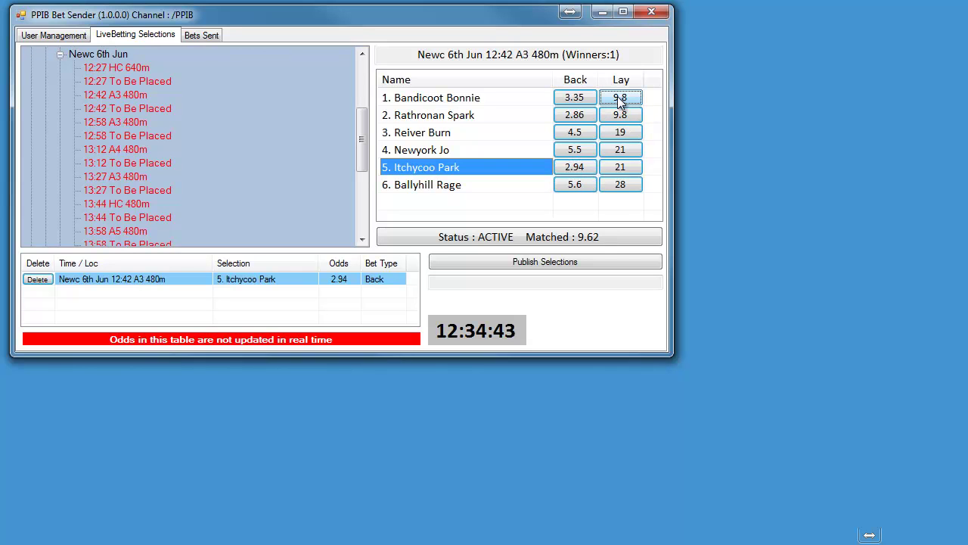
{"action": "left_click", "coordinate": [621, 98]}
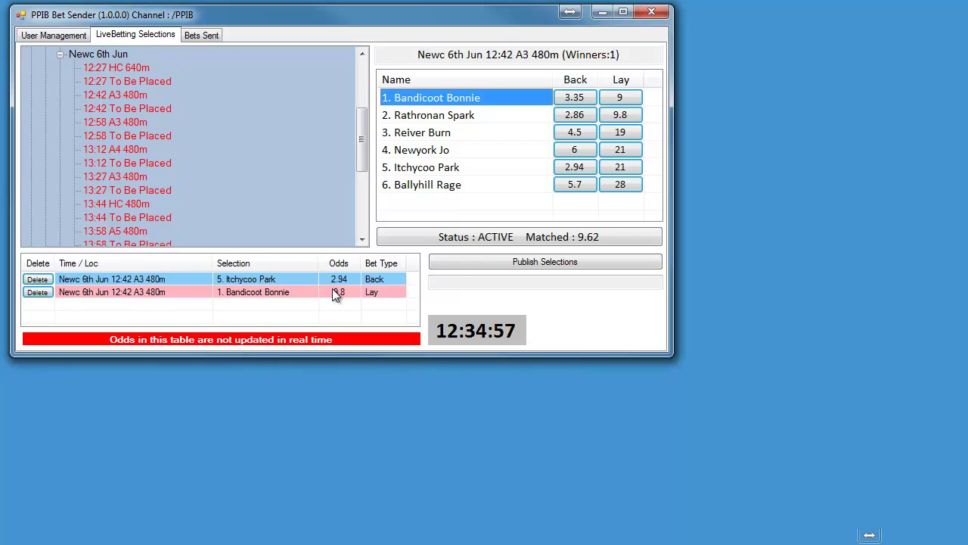
Step: Publish the Itchycoo Park and Bandicoot Bonnie bets and drag both RemoteBot windows into view
{"action": "left_click", "coordinate": [528, 262]}
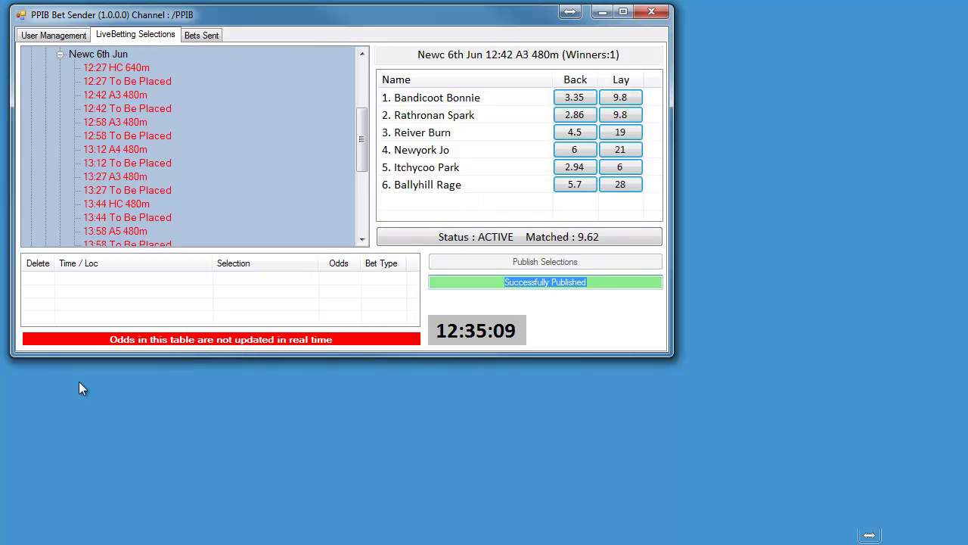
{"action": "left_click_drag", "start_coordinate": [179, 506], "coordinate": [180, 392]}
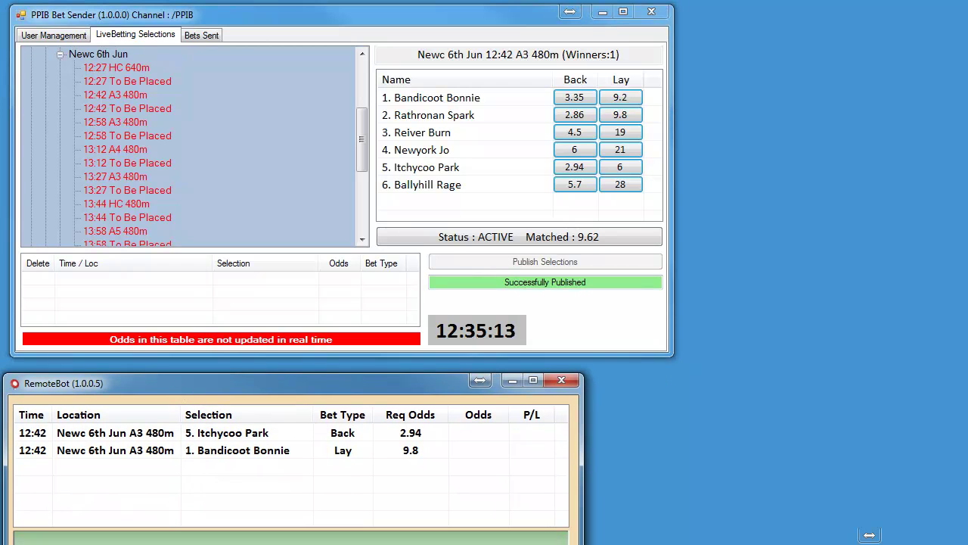
{"action": "mouse_move", "coordinate": [686, 380]}
{"action": "left_mouse_down"}
{"action": "mouse_move", "coordinate": [440, 382]}
{"action": "mouse_move", "coordinate": [451, 385]}
{"action": "left_mouse_up"}
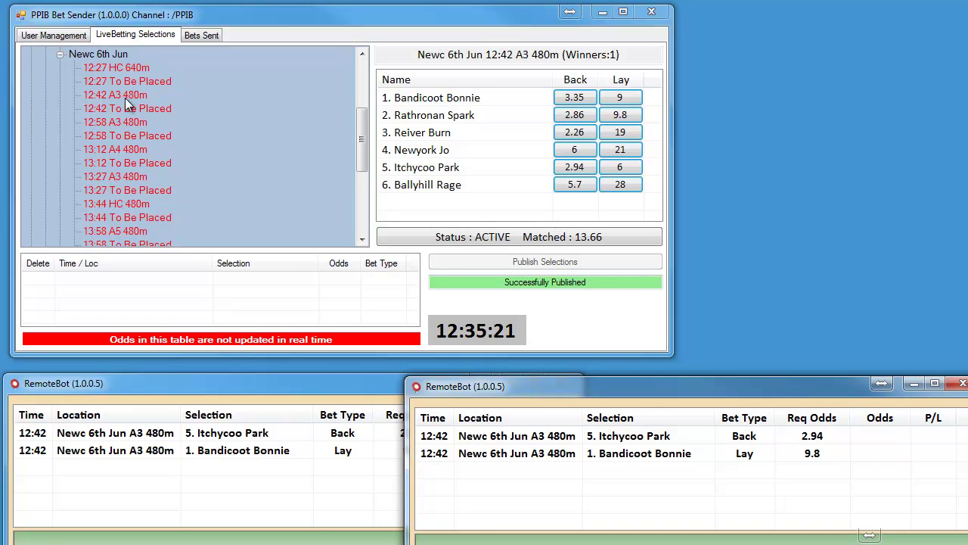
Step: Try re-adding Bandicoot Bonnie's bet and answer No to republishing it
{"action": "left_click", "coordinate": [573, 101]}
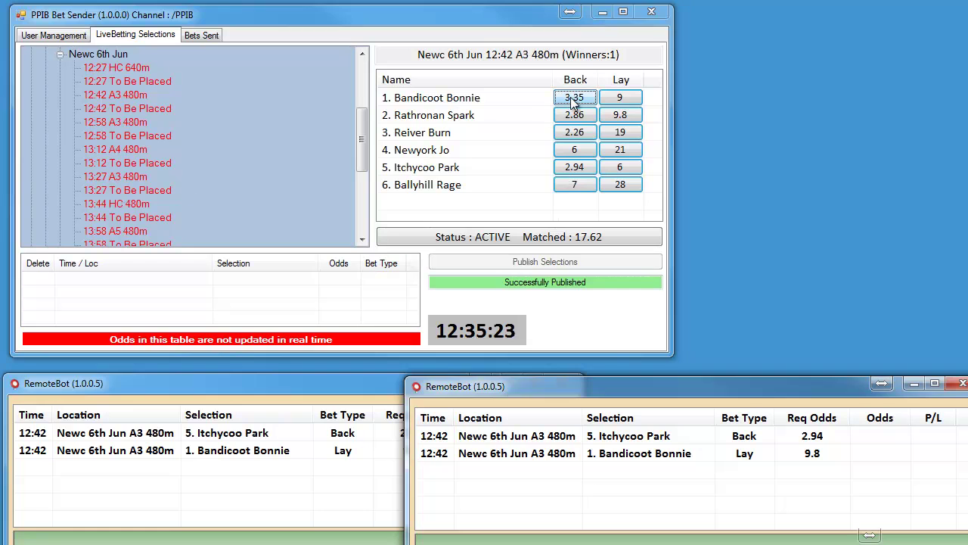
{"action": "left_click", "coordinate": [620, 99]}
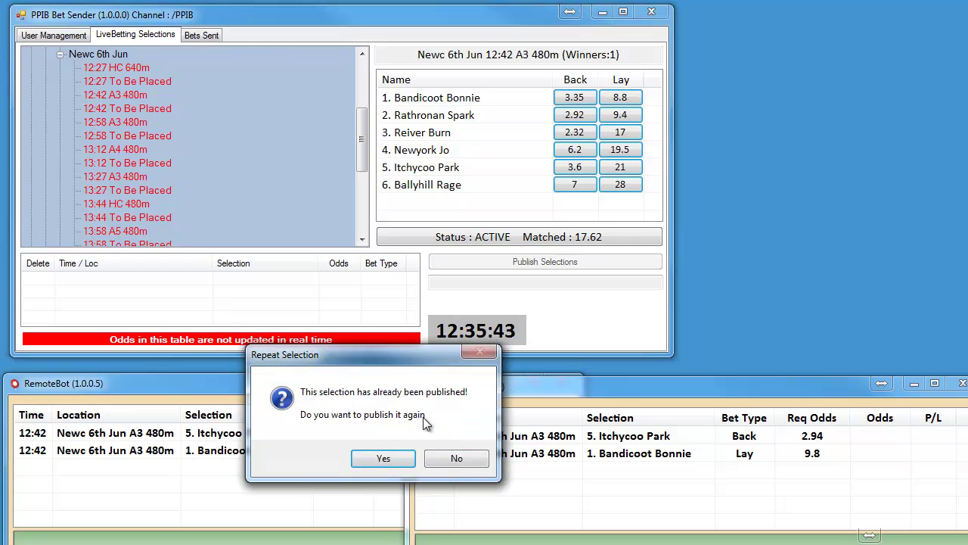
{"action": "left_click", "coordinate": [446, 458]}
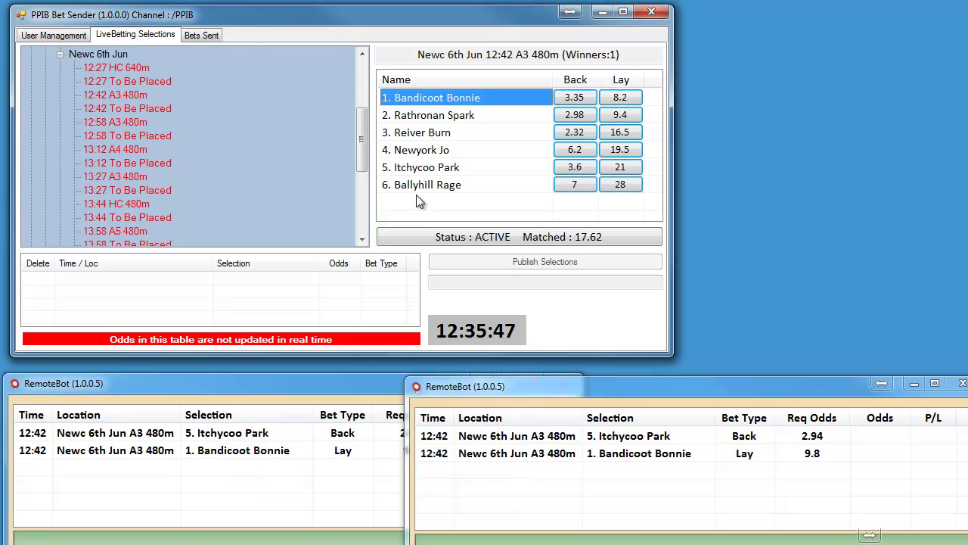
Step: Publish a Back bet on Reiver Burn at 2.32 and rearrange both RemoteBot windows
{"action": "left_click", "coordinate": [573, 133]}
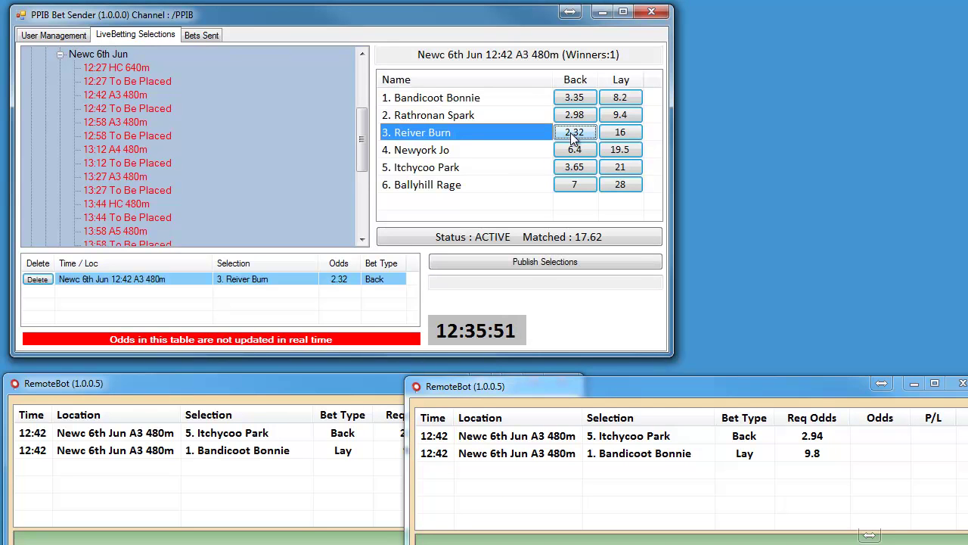
{"action": "left_click", "coordinate": [519, 263]}
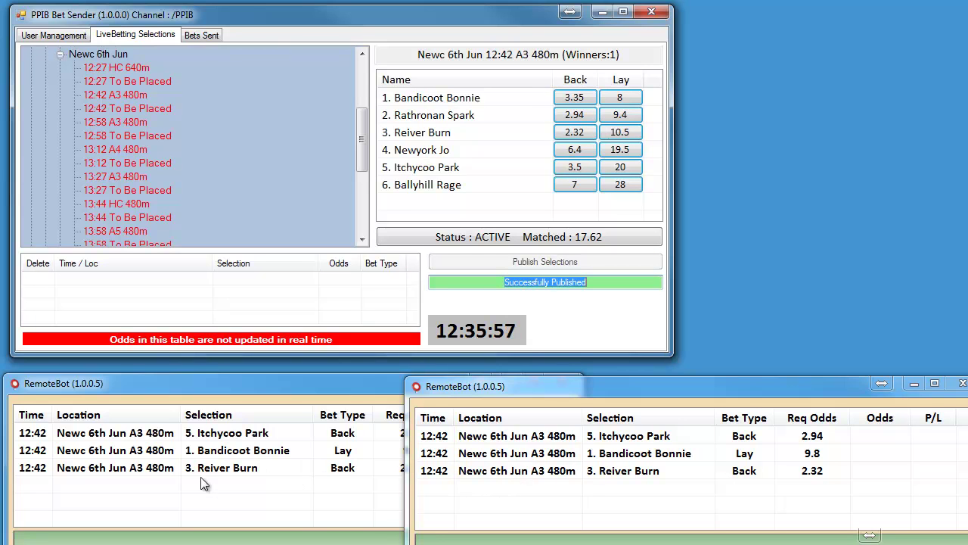
{"action": "mouse_move", "coordinate": [529, 387]}
{"action": "left_mouse_down"}
{"action": "mouse_move", "coordinate": [582, 391]}
{"action": "mouse_move", "coordinate": [554, 385]}
{"action": "left_mouse_up"}
{"action": "left_click", "coordinate": [304, 386]}
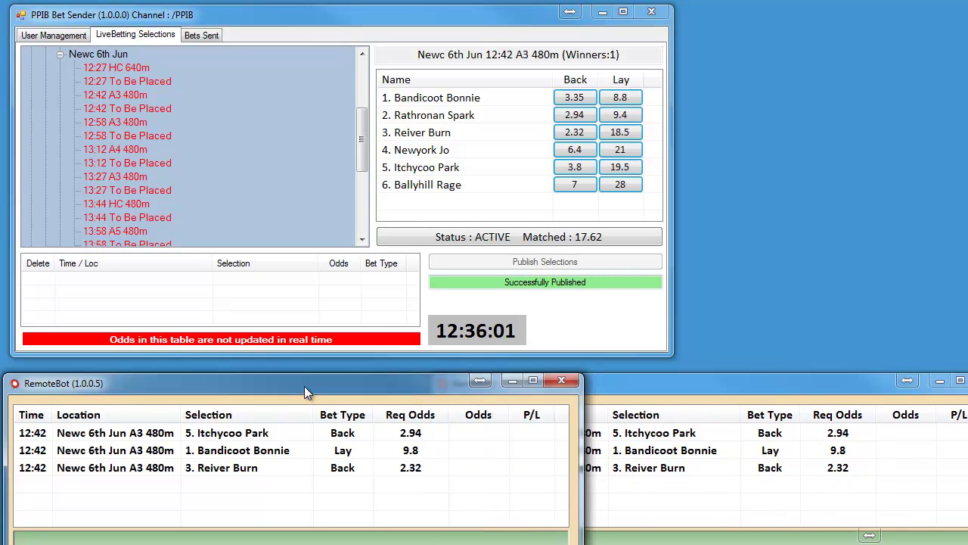
{"action": "left_click_drag", "start_coordinate": [304, 386], "coordinate": [302, 380]}
{"action": "left_click", "coordinate": [668, 383]}
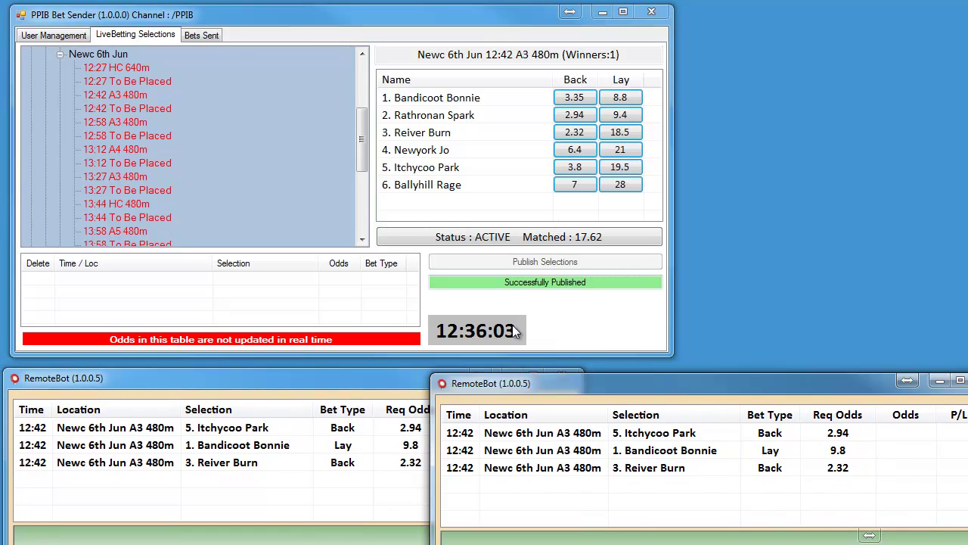
Step: Collapse Newc 6th Jun and open Horse Racing > GB > Nott 6th Jun 14:00 6f Hcap
{"action": "left_click", "coordinate": [60, 55]}
{"action": "scroll", "coordinate": [54, 95], "scroll_direction": "up", "scroll_amount": 3}
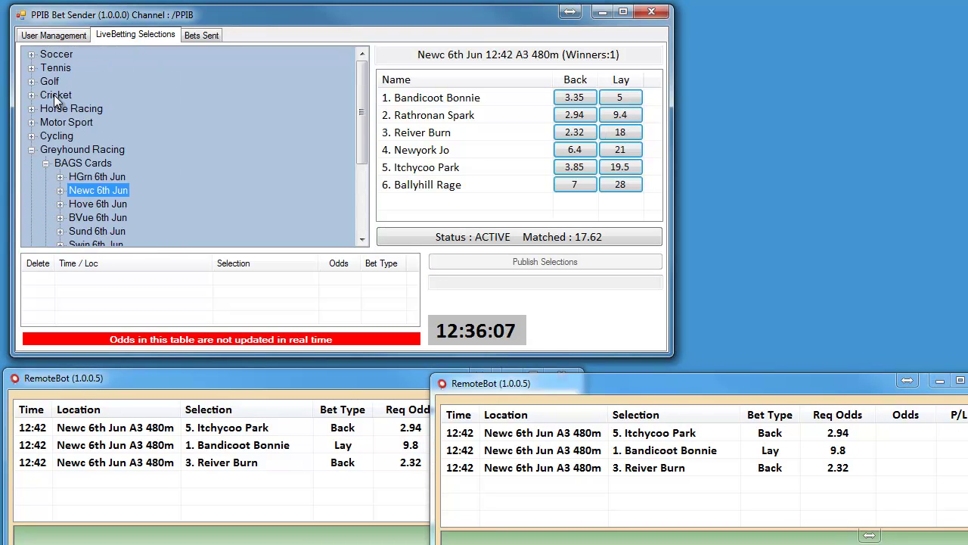
{"action": "left_click", "coordinate": [32, 109]}
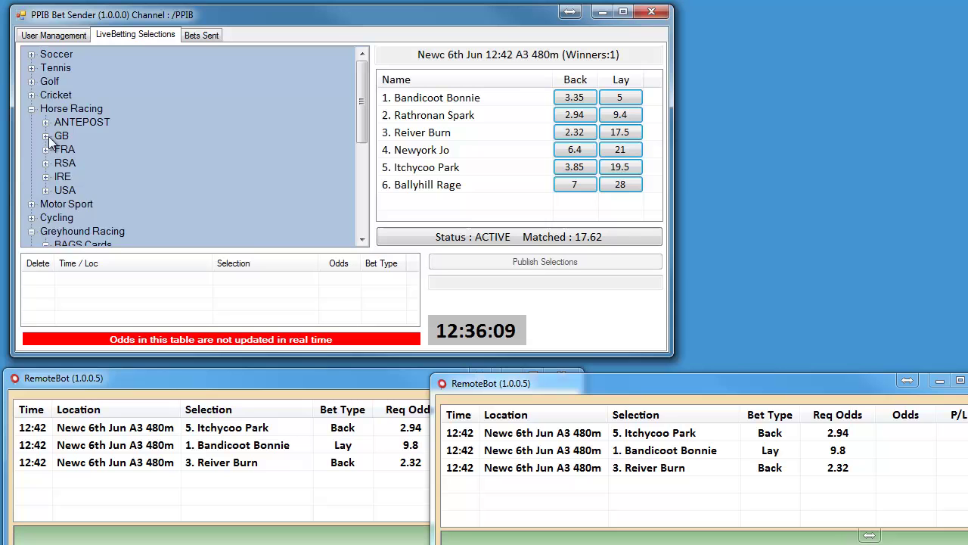
{"action": "left_click", "coordinate": [47, 136]}
{"action": "left_click", "coordinate": [60, 121]}
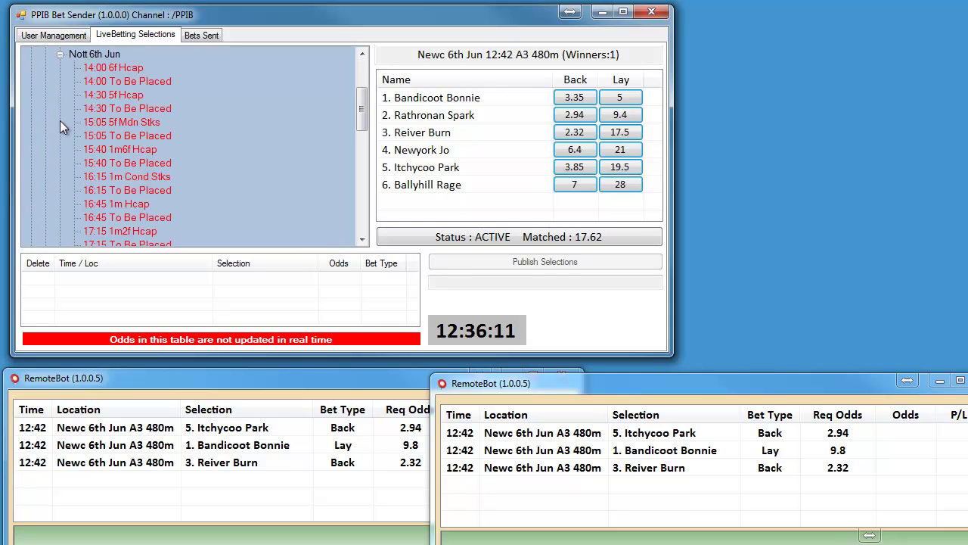
{"action": "left_click", "coordinate": [126, 68]}
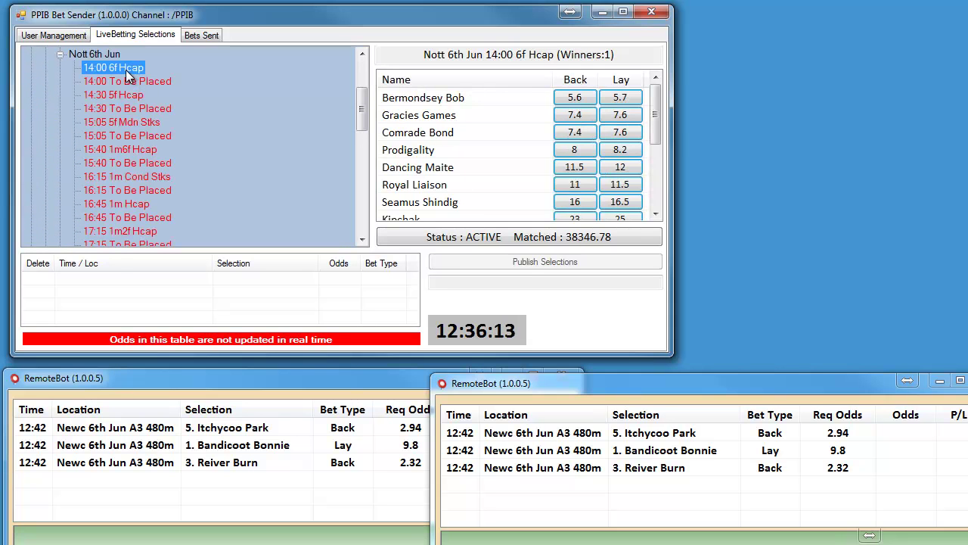
{"action": "left_click_drag", "start_coordinate": [655, 121], "coordinate": [657, 111]}
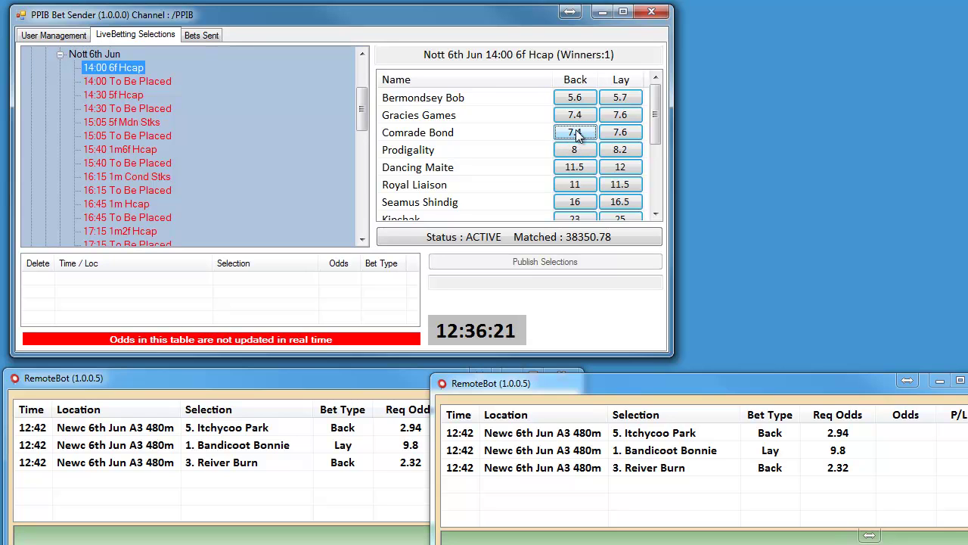
Step: Back Comrade Bond and Gracies Games at 7.4 and publish both selections
{"action": "left_click", "coordinate": [576, 132]}
{"action": "left_click", "coordinate": [573, 120]}
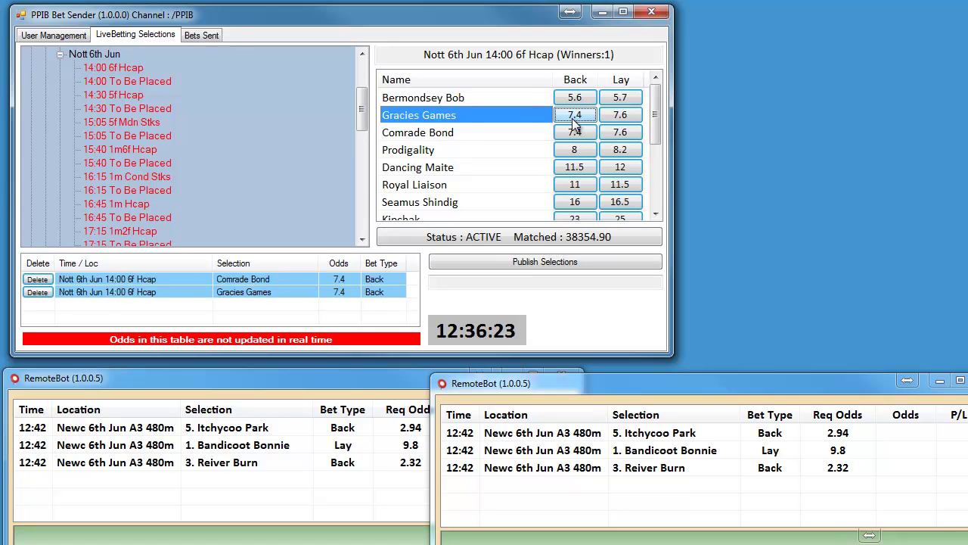
{"action": "left_click", "coordinate": [508, 265]}
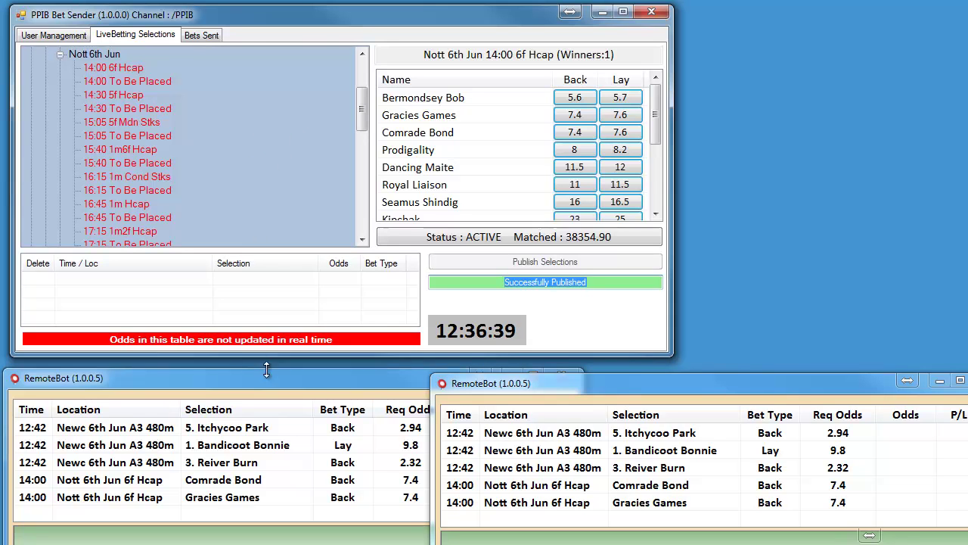
{"action": "mouse_move", "coordinate": [652, 378]}
{"action": "left_mouse_down"}
{"action": "mouse_move", "coordinate": [156, 258]}
{"action": "mouse_move", "coordinate": [137, 224]}
{"action": "left_mouse_up"}
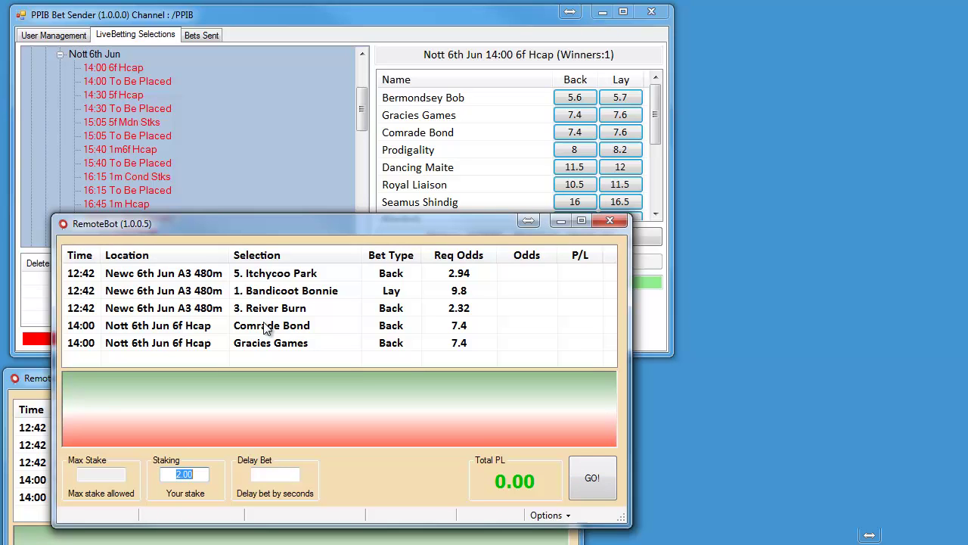
{"action": "mouse_move", "coordinate": [394, 222]}
{"action": "left_mouse_down"}
{"action": "mouse_move", "coordinate": [737, 359]}
{"action": "mouse_move", "coordinate": [734, 375]}
{"action": "left_mouse_up"}
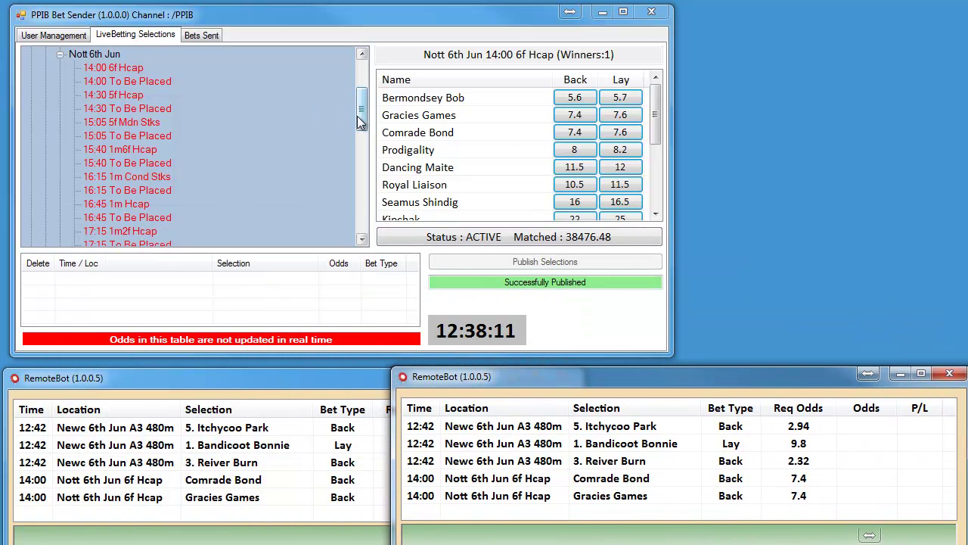
Step: Collapse GB, Horse Racing and Greyhound Racing, then expand Motor Sport > Moto GP 2012
{"action": "scroll", "coordinate": [358, 116], "scroll_direction": "up", "scroll_amount": 3}
{"action": "left_click", "coordinate": [45, 135]}
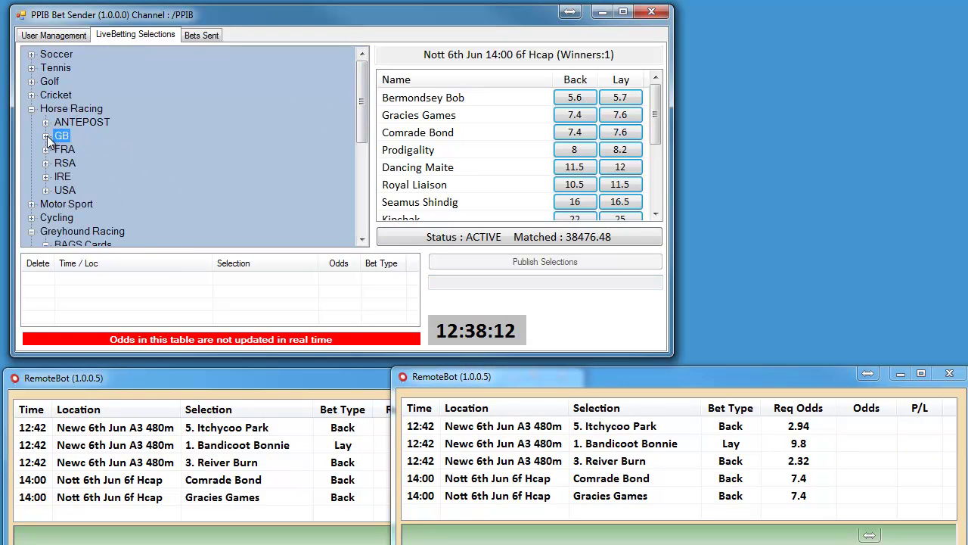
{"action": "left_click", "coordinate": [31, 109]}
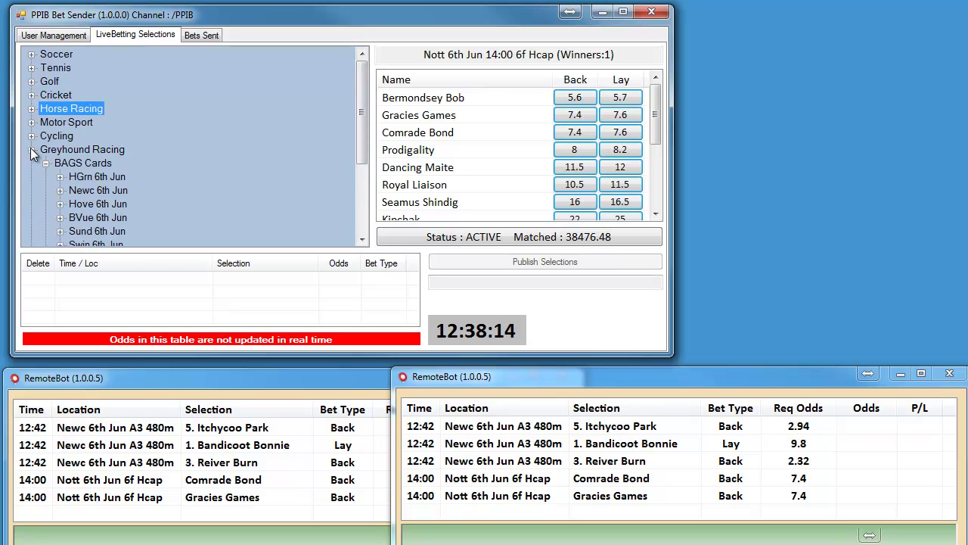
{"action": "left_click", "coordinate": [32, 149]}
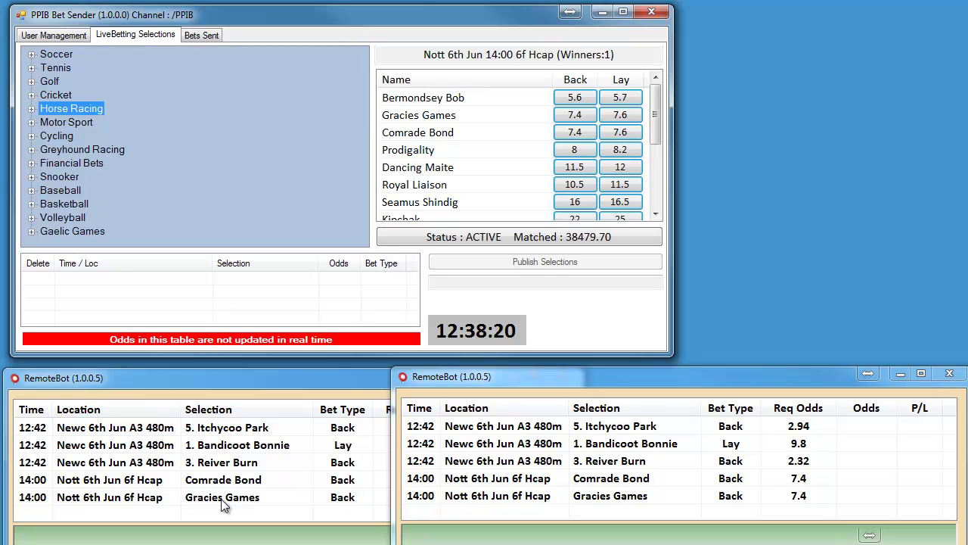
{"action": "left_click", "coordinate": [576, 103]}
{"action": "left_click", "coordinate": [31, 121]}
{"action": "left_click", "coordinate": [46, 136]}
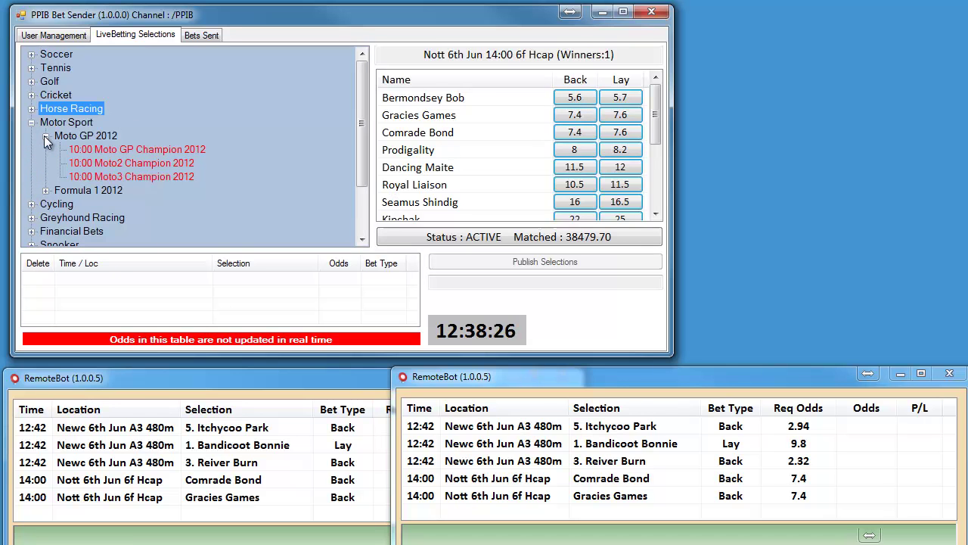
Step: Open the 10:00 Moto GP Champion 2012 market and publish a Back 2.46 on Casey Stoner
{"action": "left_click", "coordinate": [126, 149]}
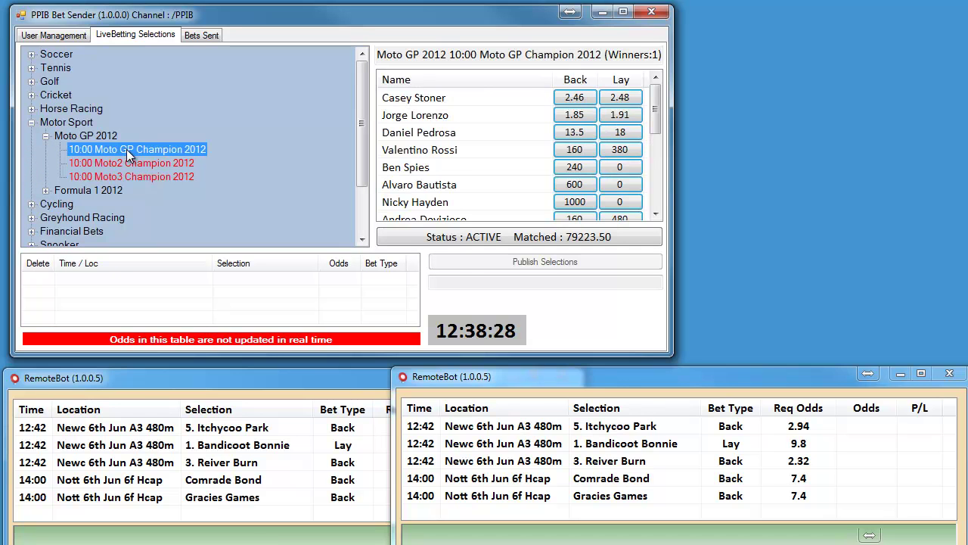
{"action": "left_click", "coordinate": [575, 99]}
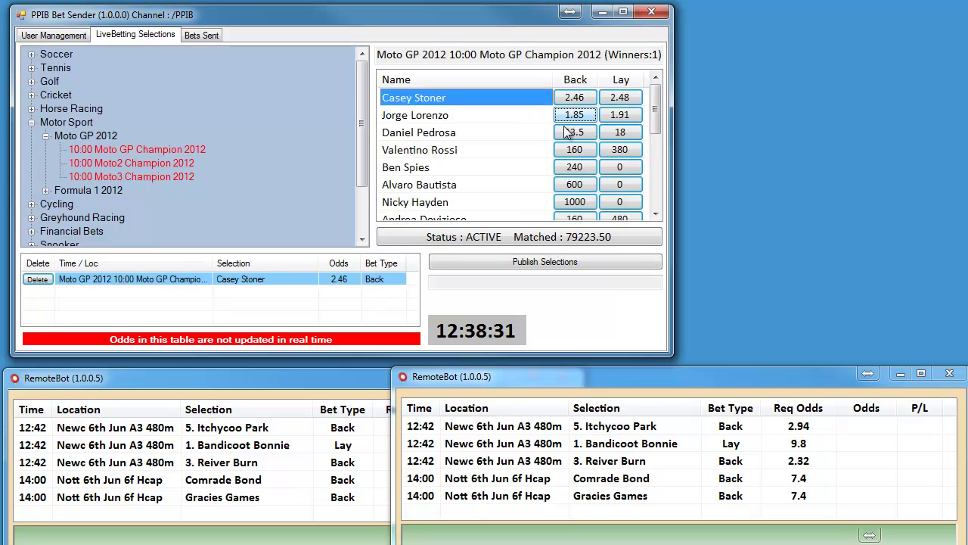
{"action": "left_click", "coordinate": [501, 262]}
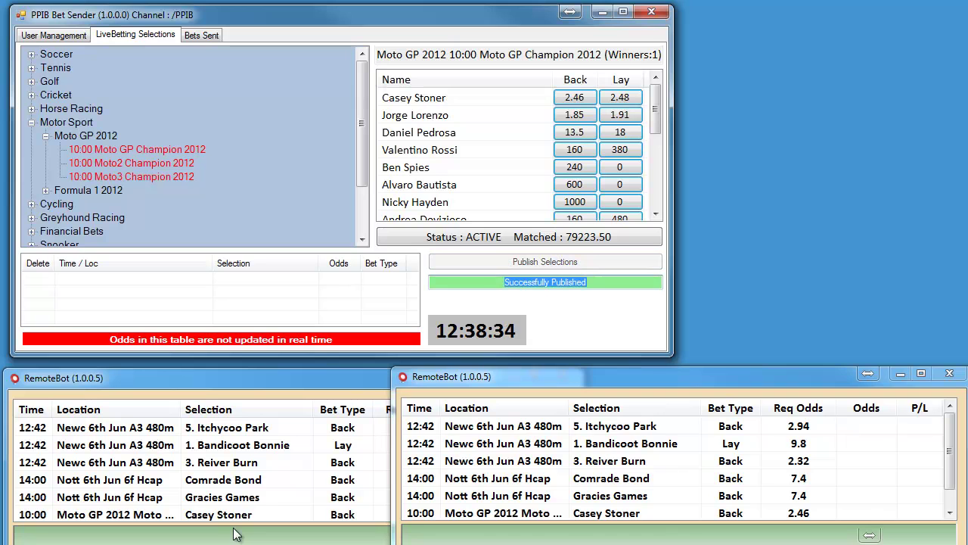
{"action": "left_click", "coordinate": [950, 513]}
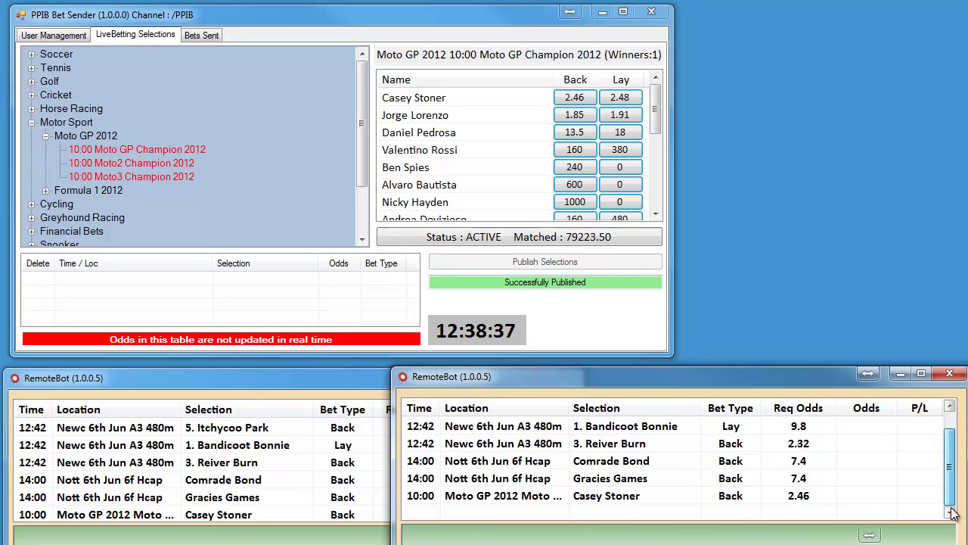
Step: Check the RemoteBot windows, then publish a Lay 2.48 bet on Casey Stoner
{"action": "left_click", "coordinate": [337, 472]}
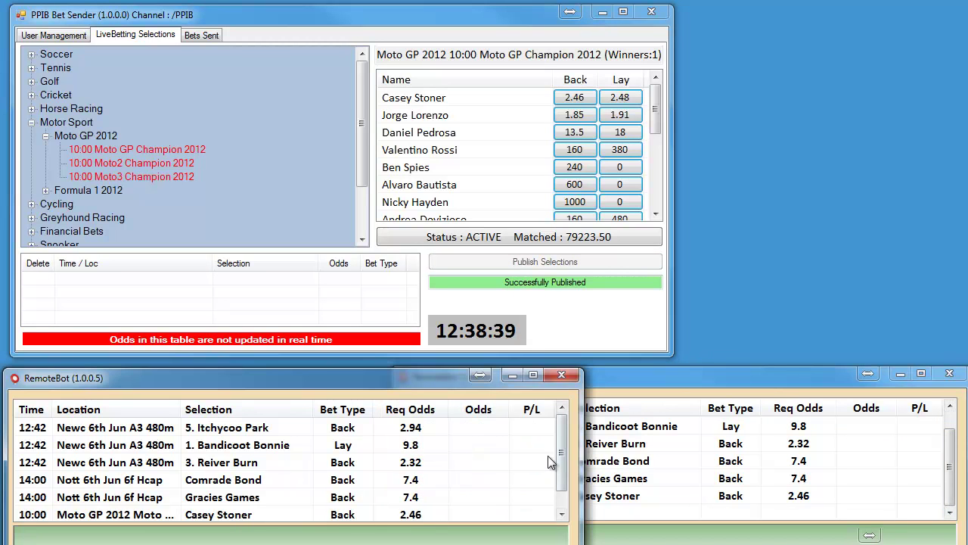
{"action": "left_click", "coordinate": [562, 514]}
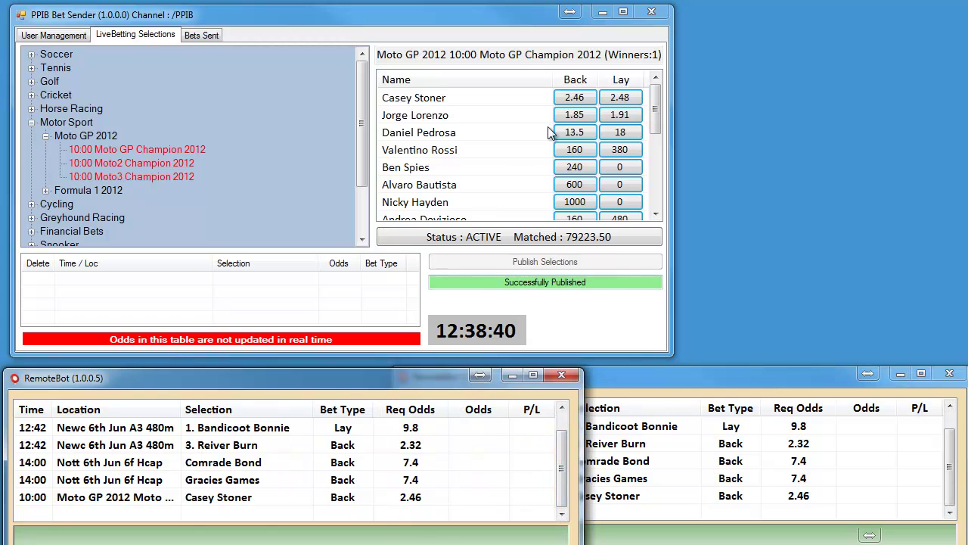
{"action": "left_click", "coordinate": [565, 105]}
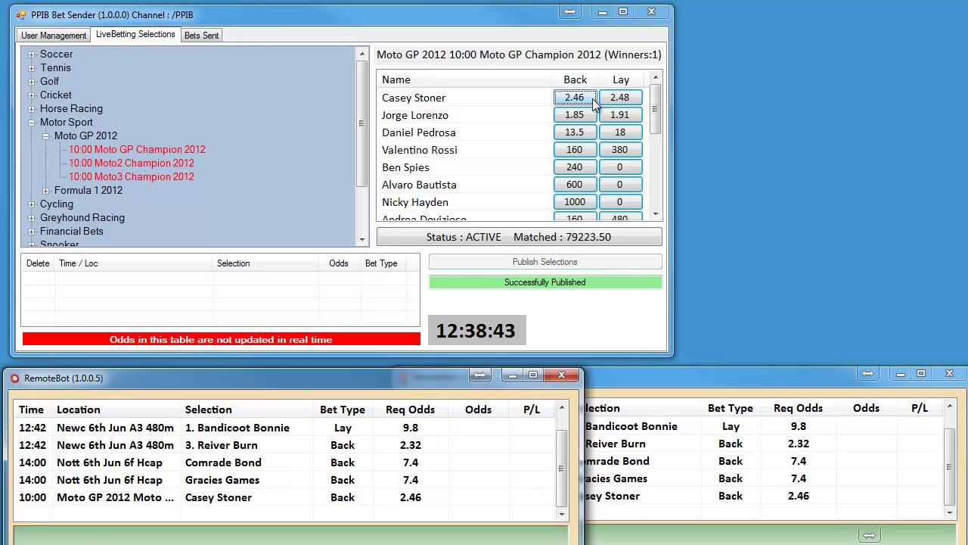
{"action": "left_click", "coordinate": [619, 98]}
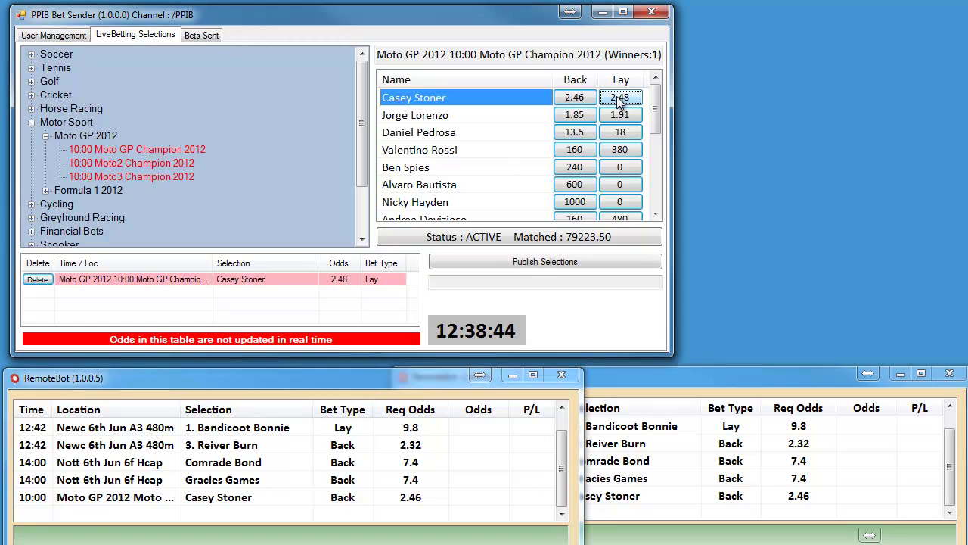
{"action": "left_click", "coordinate": [494, 264]}
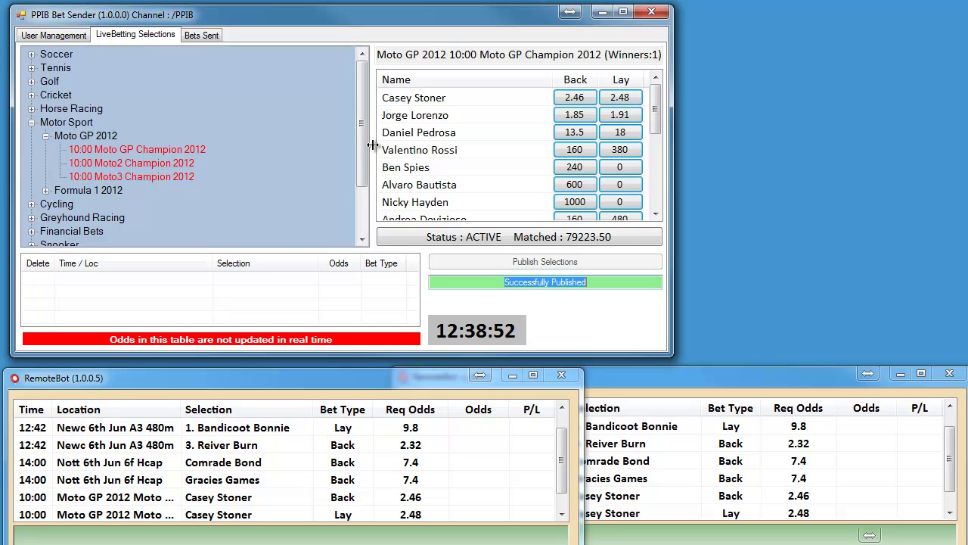
Step: Widen the odds panel, enlarge the Bet Sender window, and resize the pending-bets area
{"action": "mouse_move", "coordinate": [373, 145]}
{"action": "left_mouse_down"}
{"action": "mouse_move", "coordinate": [259, 145]}
{"action": "mouse_move", "coordinate": [364, 149]}
{"action": "left_mouse_up"}
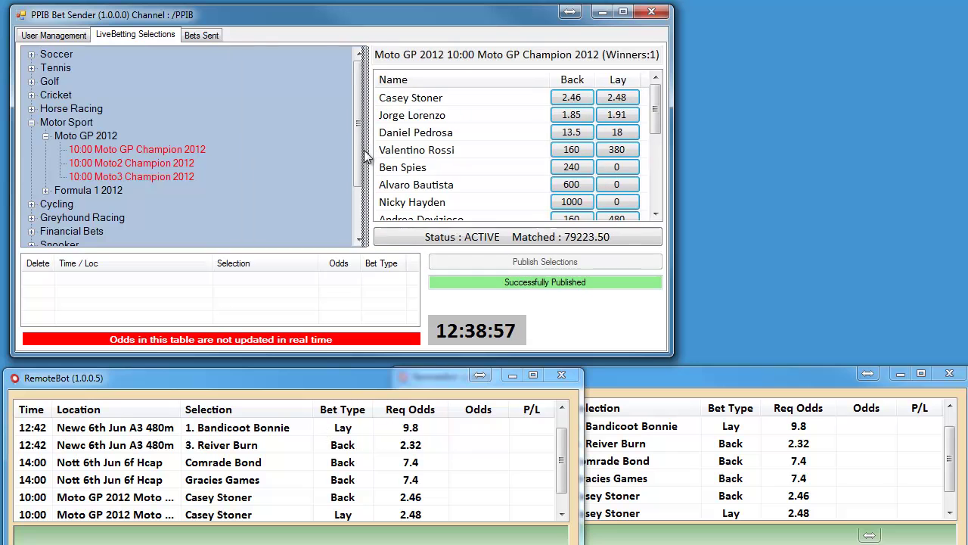
{"action": "mouse_move", "coordinate": [372, 248]}
{"action": "left_mouse_down"}
{"action": "mouse_move", "coordinate": [382, 186]}
{"action": "mouse_move", "coordinate": [382, 242]}
{"action": "left_mouse_up"}
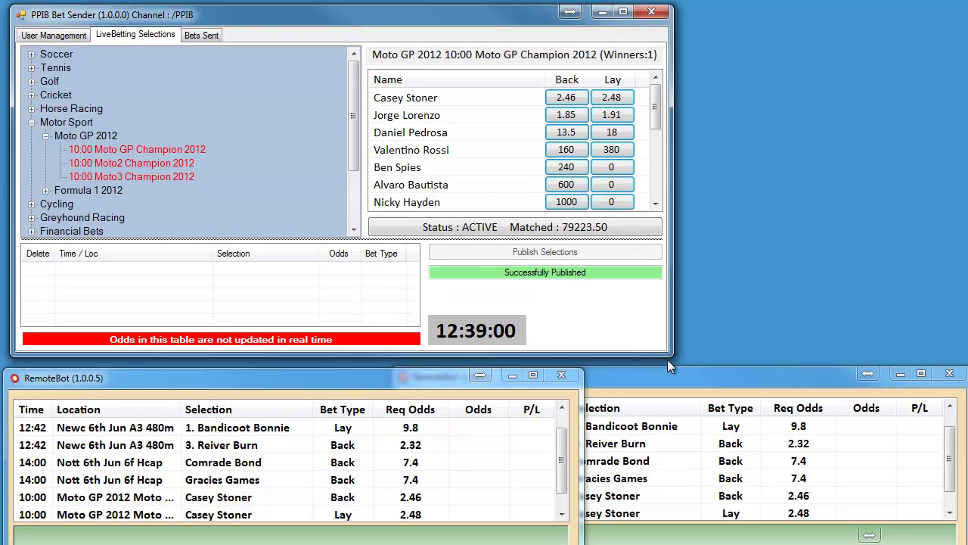
{"action": "left_click_drag", "start_coordinate": [672, 353], "coordinate": [777, 544]}
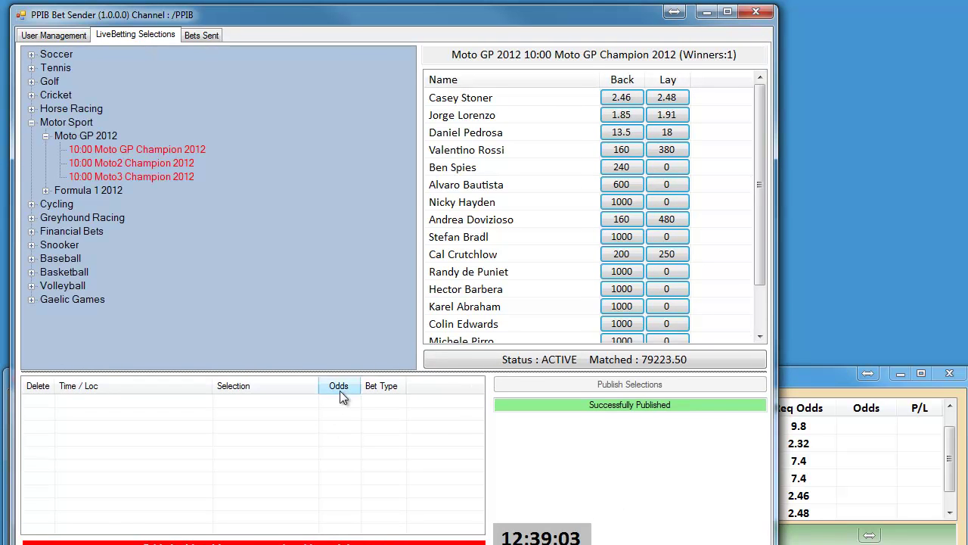
{"action": "left_click_drag", "start_coordinate": [490, 469], "coordinate": [469, 471]}
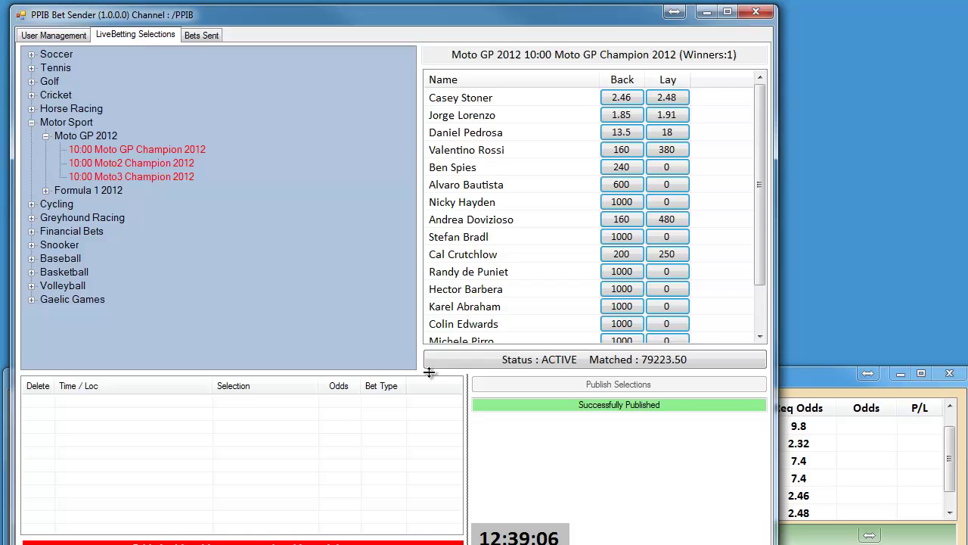
{"action": "left_click_drag", "start_coordinate": [428, 370], "coordinate": [445, 341]}
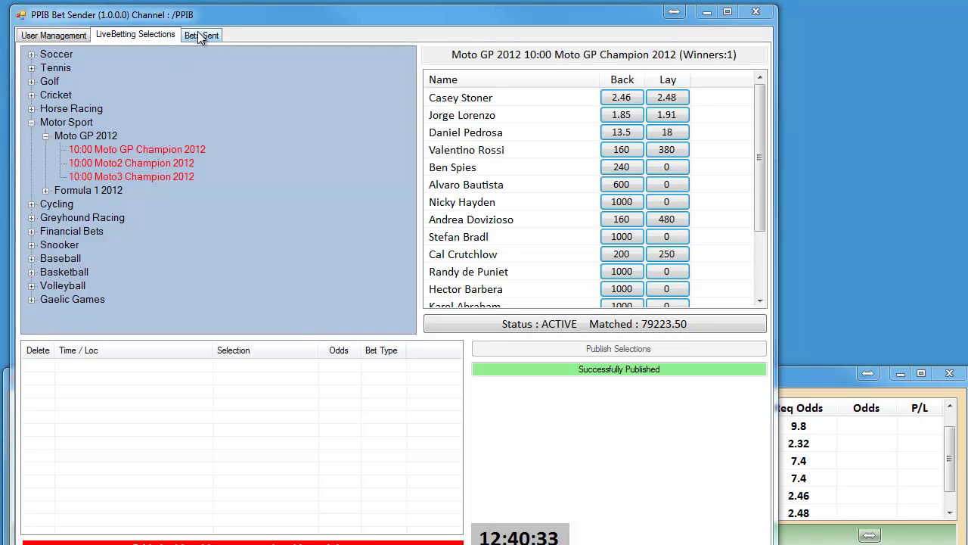
{"action": "left_click", "coordinate": [202, 35]}
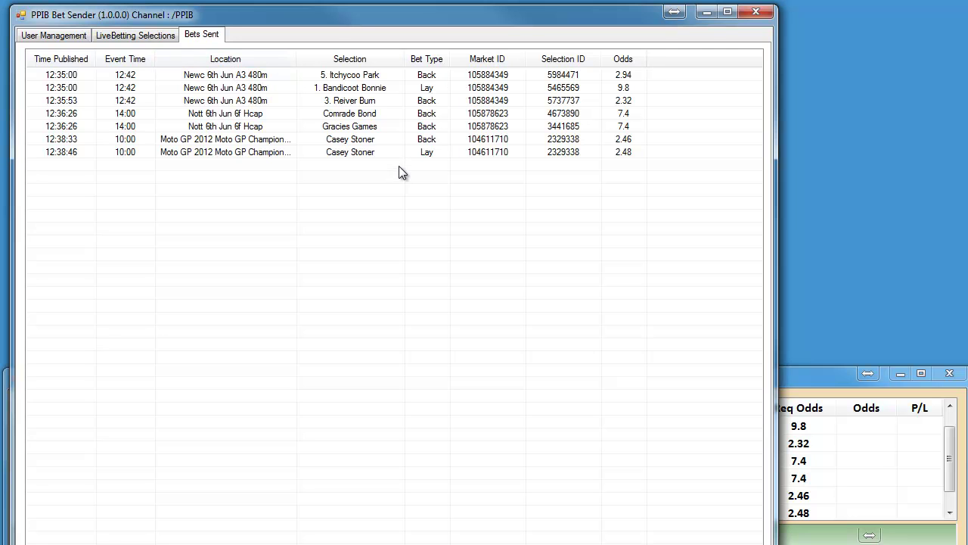
{"action": "left_click", "coordinate": [123, 39]}
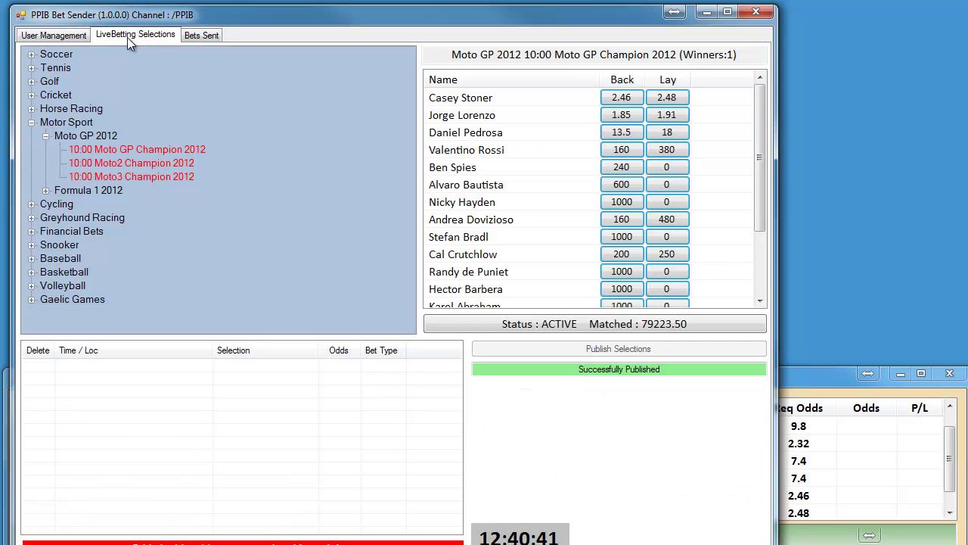